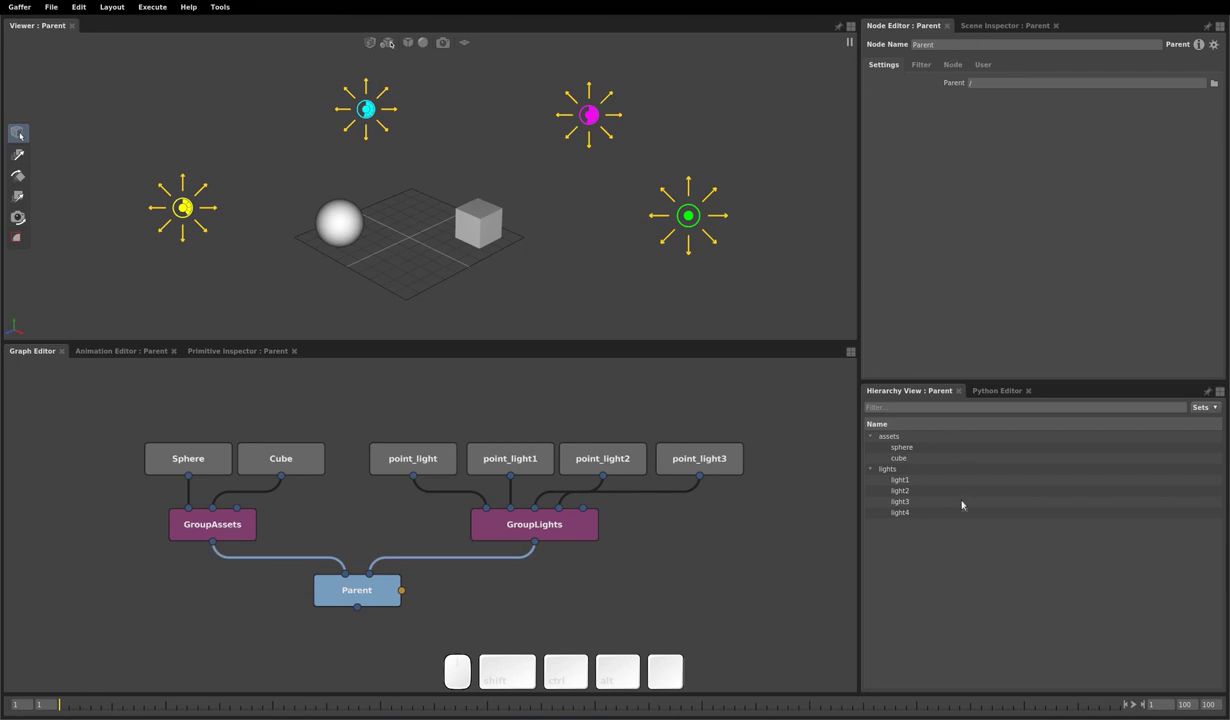
Select each asset and light node in turn, ending on Parent to show the whole scene.
{"action": "left_click", "coordinate": [237, 530]}
{"action": "left_click", "coordinate": [290, 450]}
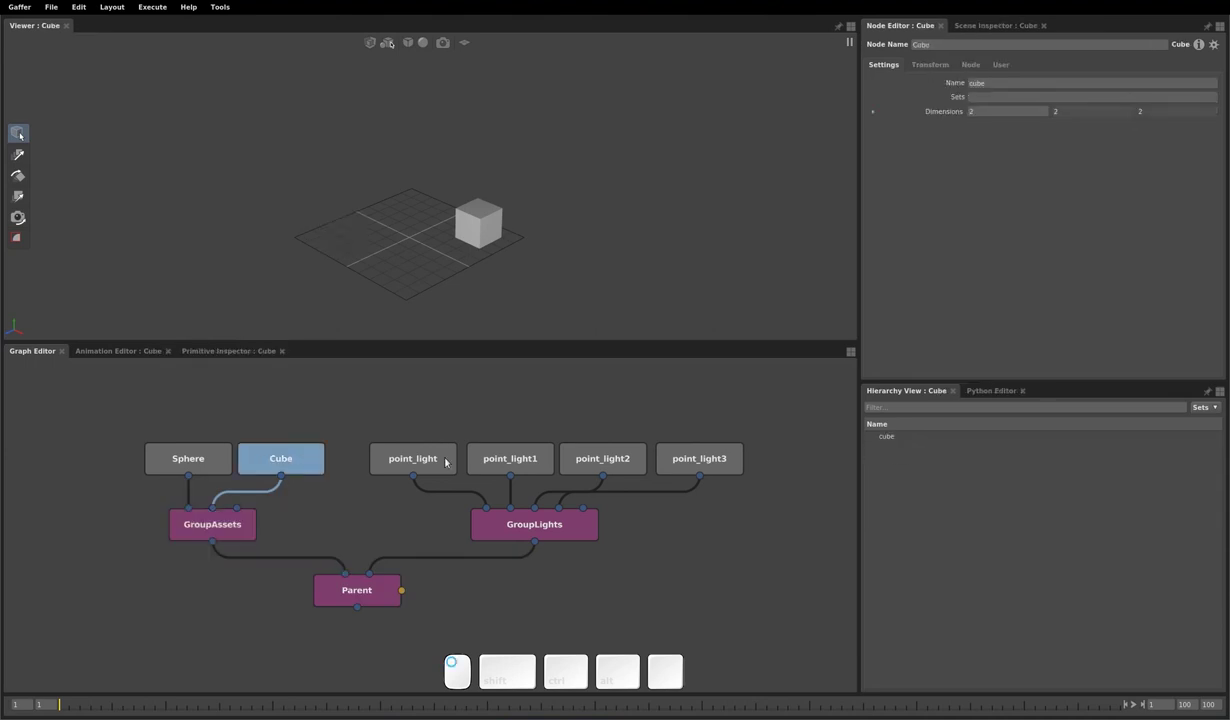
{"action": "left_click", "coordinate": [446, 460]}
{"action": "left_click", "coordinate": [524, 448]}
{"action": "left_click", "coordinate": [552, 516]}
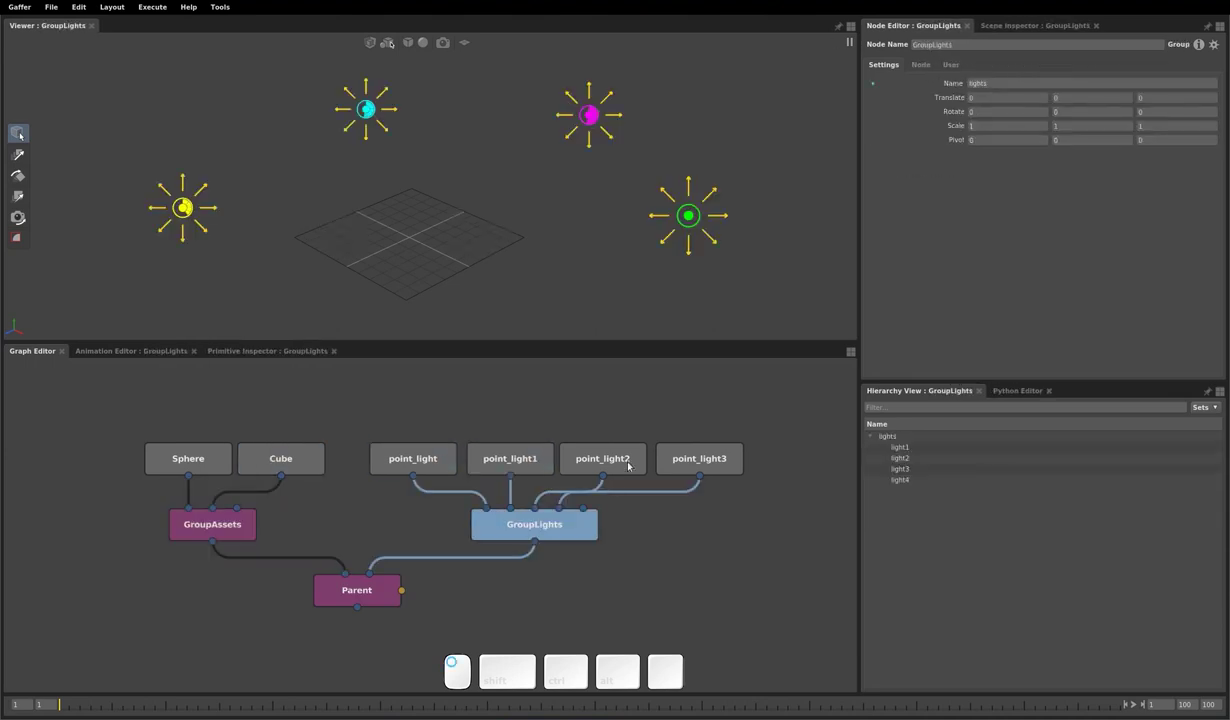
{"action": "left_click", "coordinate": [628, 462]}
{"action": "left_click", "coordinate": [705, 460]}
{"action": "left_click", "coordinate": [537, 536]}
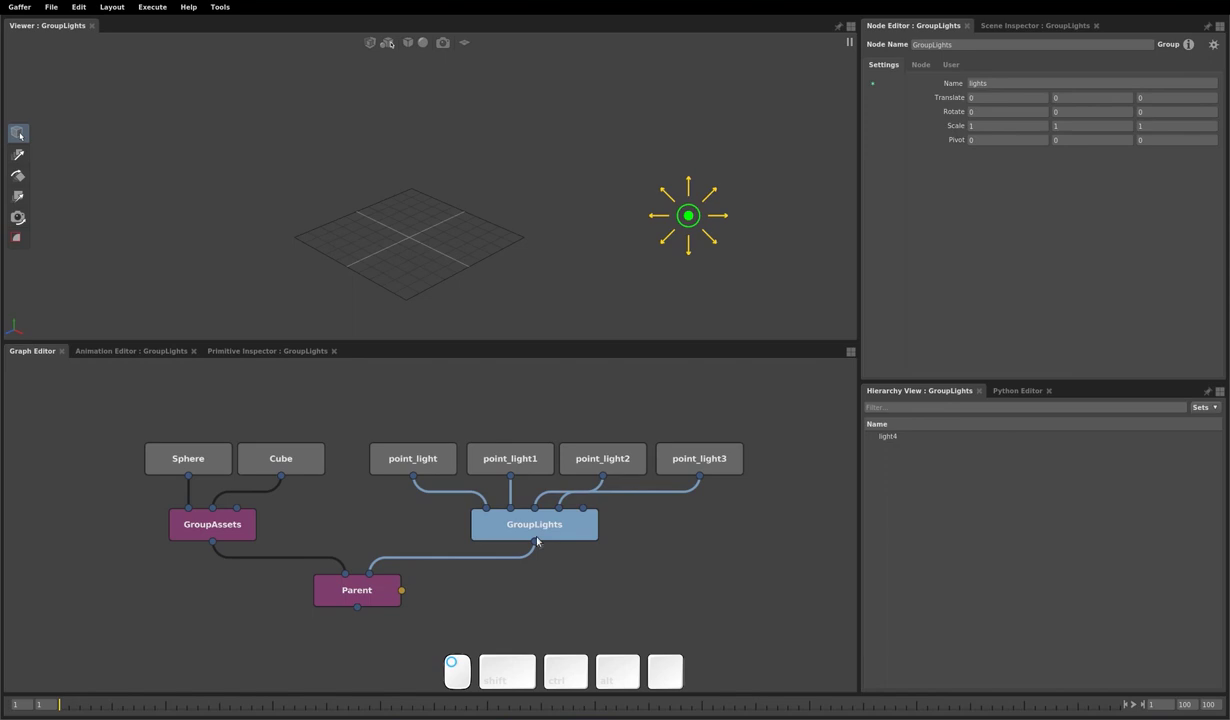
{"action": "left_click", "coordinate": [358, 586]}
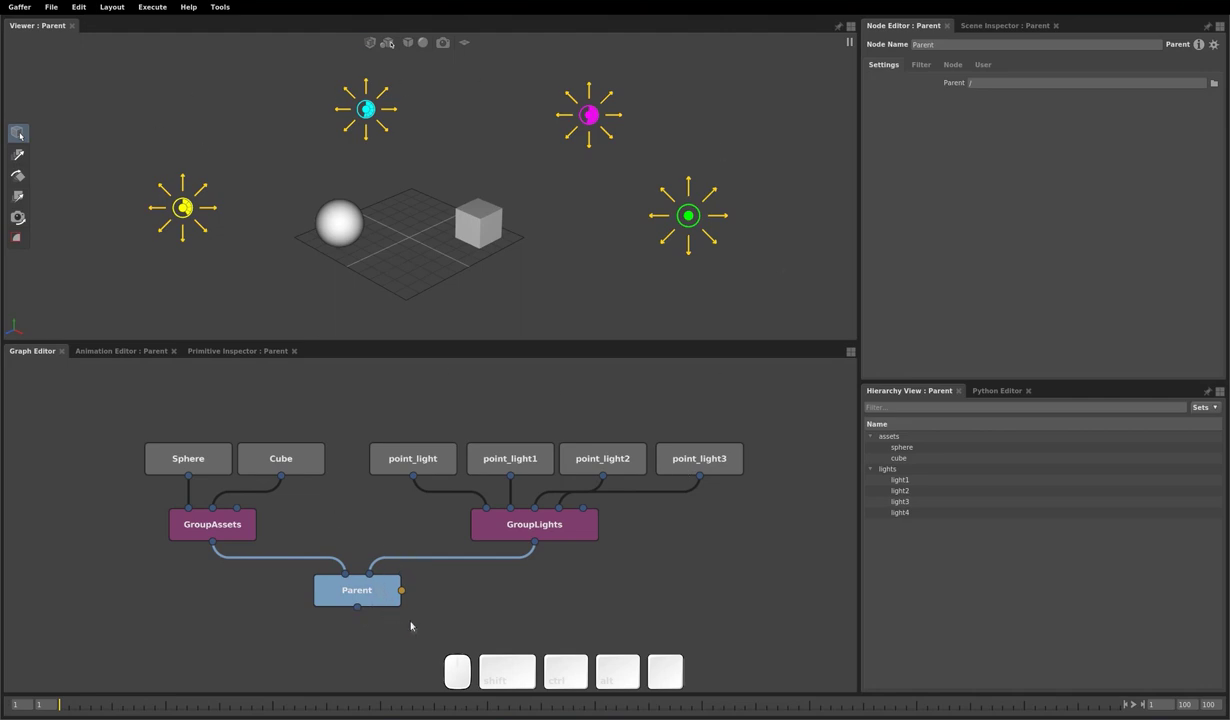
Pin the Viewer to Parent and confirm it holds while selecting point_light, point_light1 and GroupLights.
{"action": "middle_click_drag", "start_coordinate": [370, 578], "coordinate": [415, 145]}
{"action": "left_click", "coordinate": [415, 453]}
{"action": "left_click", "coordinate": [513, 453]}
{"action": "left_click", "coordinate": [577, 538]}
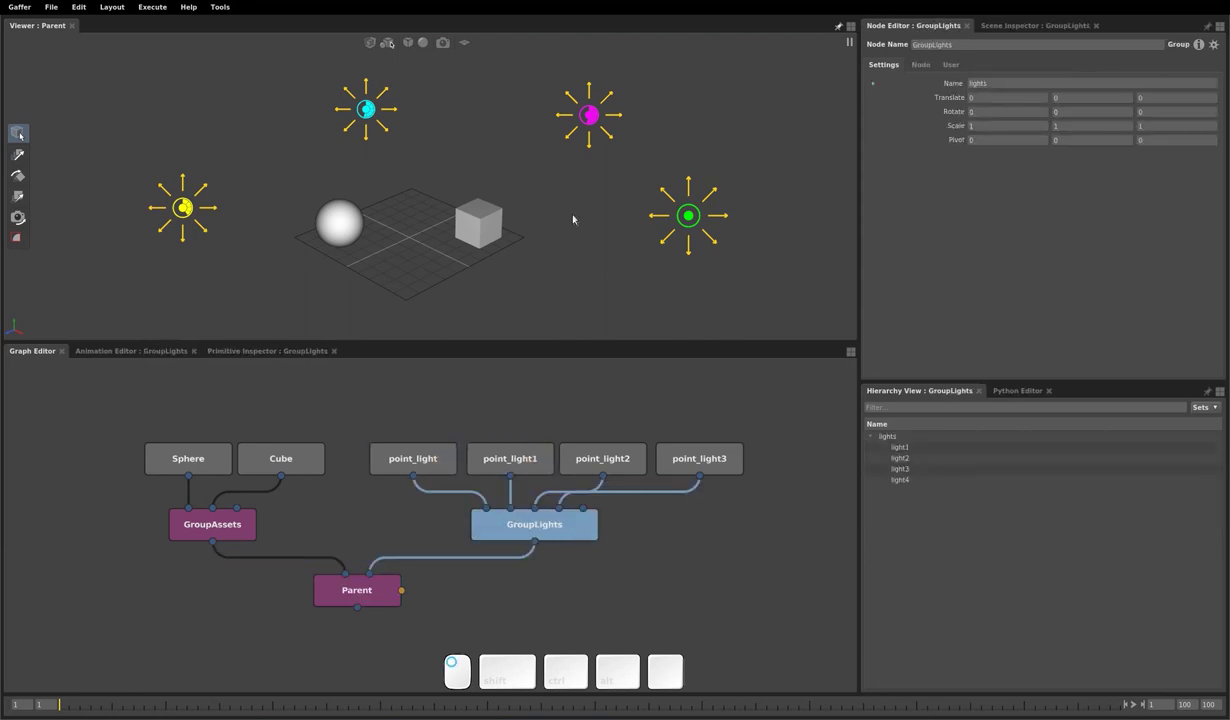
{"action": "left_click", "coordinate": [357, 606]}
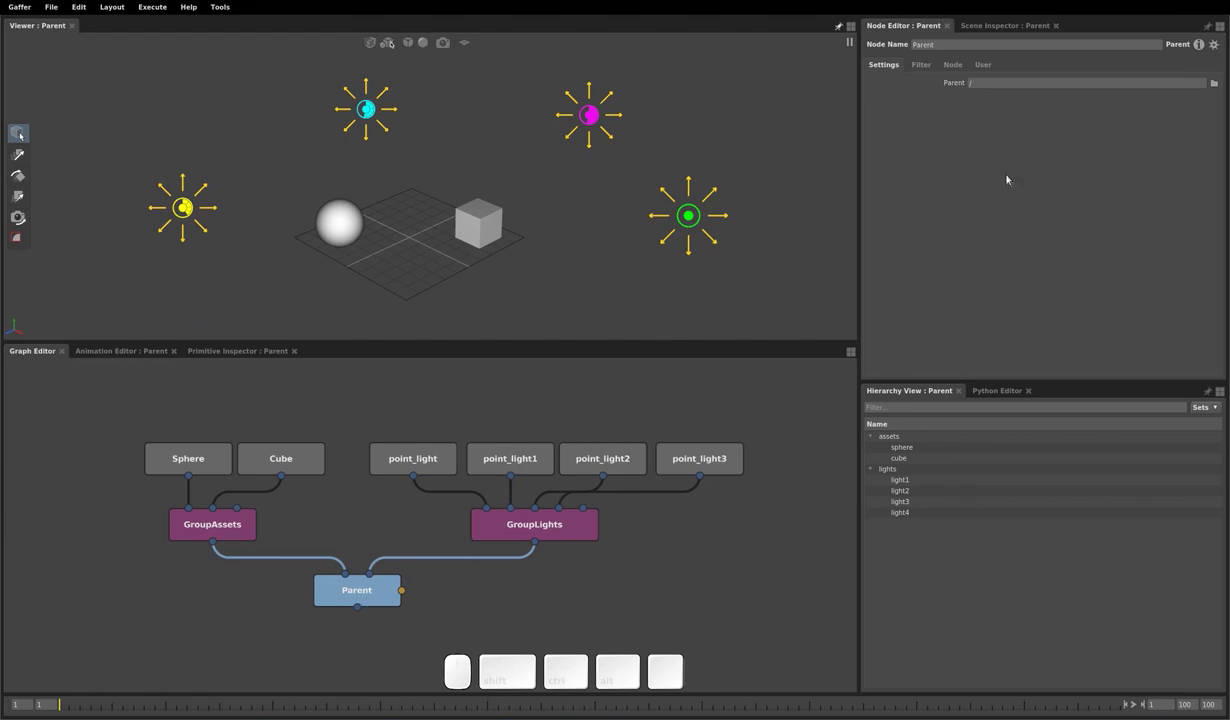
Link the Node Editor to the Viewer : Parent.
{"action": "left_click", "coordinate": [1208, 28]}
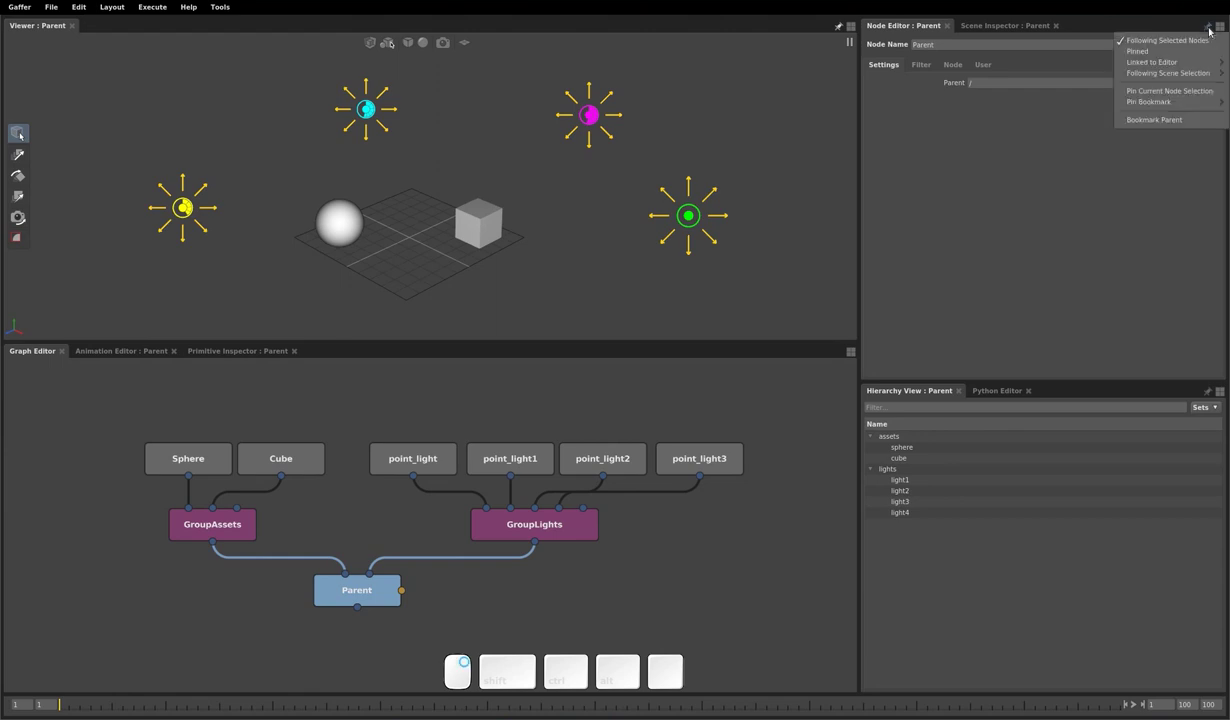
{"action": "mouse_move", "coordinate": [1197, 65]}
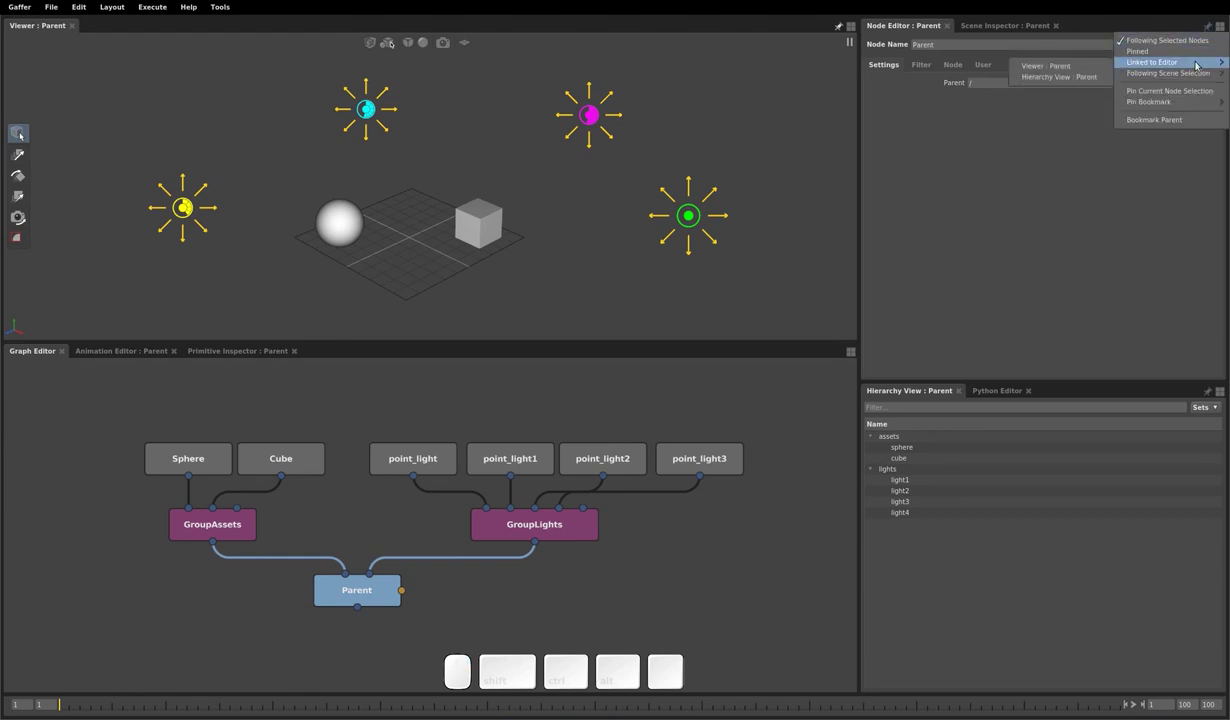
{"action": "left_click", "coordinate": [1045, 66]}
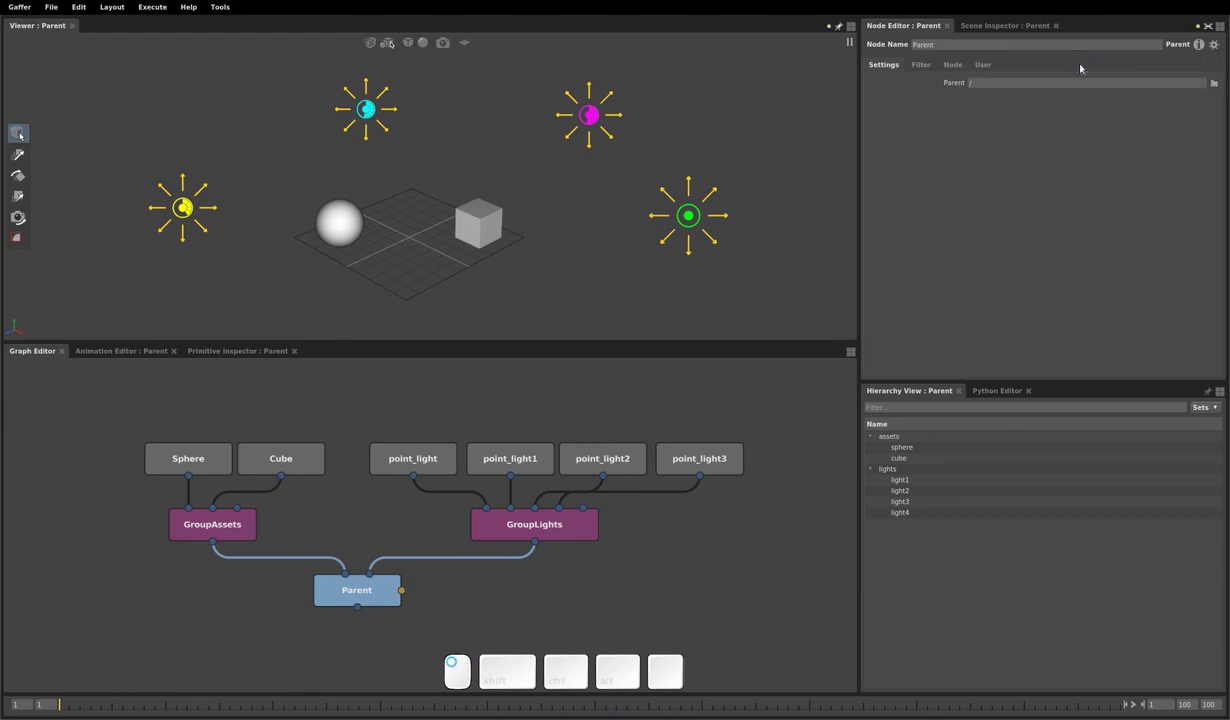
Link the Hierarchy View to Viewer : Parent, then test by selecting Cube, GroupAssets and Parent.
{"action": "left_click", "coordinate": [1207, 391]}
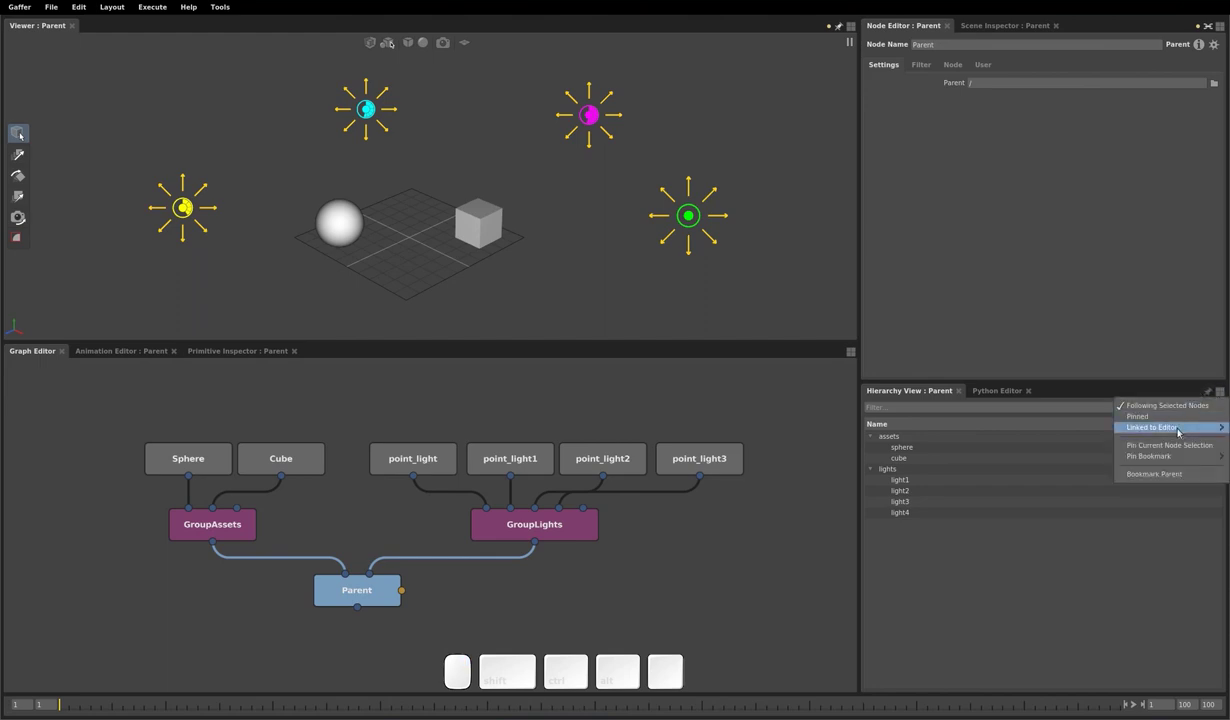
{"action": "mouse_move", "coordinate": [1178, 430]}
{"action": "left_click", "coordinate": [1045, 428]}
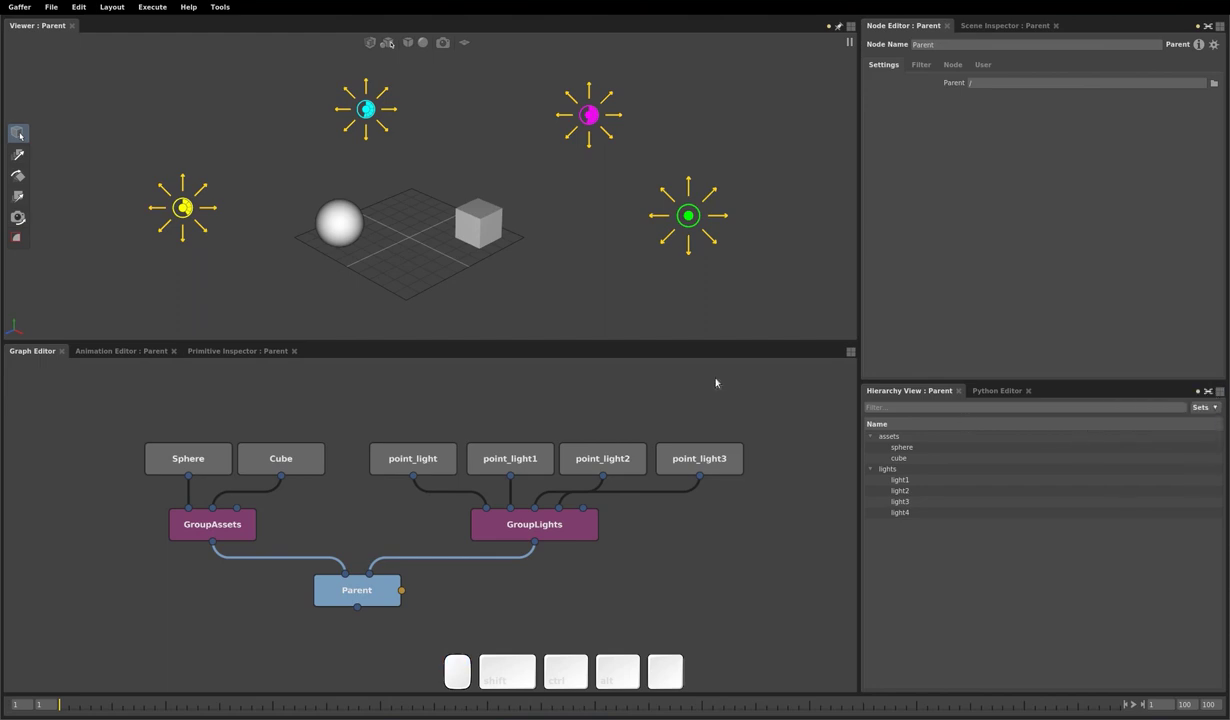
{"action": "left_click", "coordinate": [296, 452]}
{"action": "left_click", "coordinate": [214, 500]}
{"action": "left_click", "coordinate": [383, 599]}
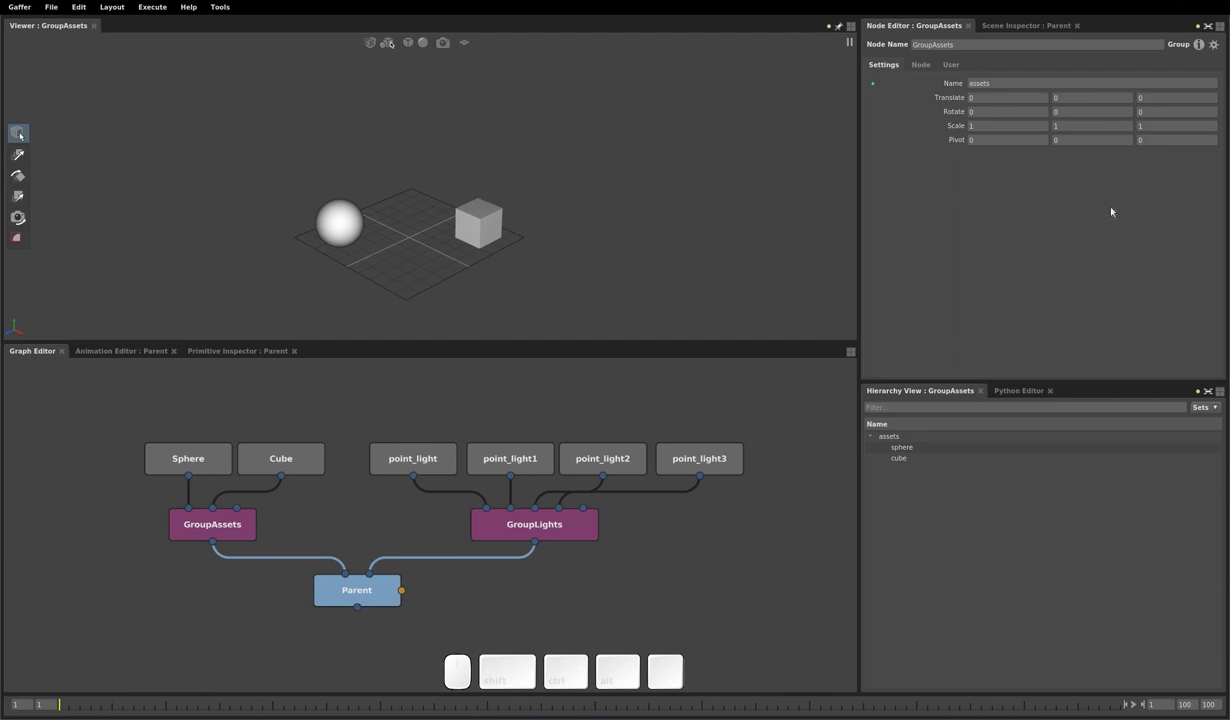
Unlink the Node Editor from the Viewer and re-pin the Viewer to the Parent node.
{"action": "left_click", "coordinate": [1209, 27]}
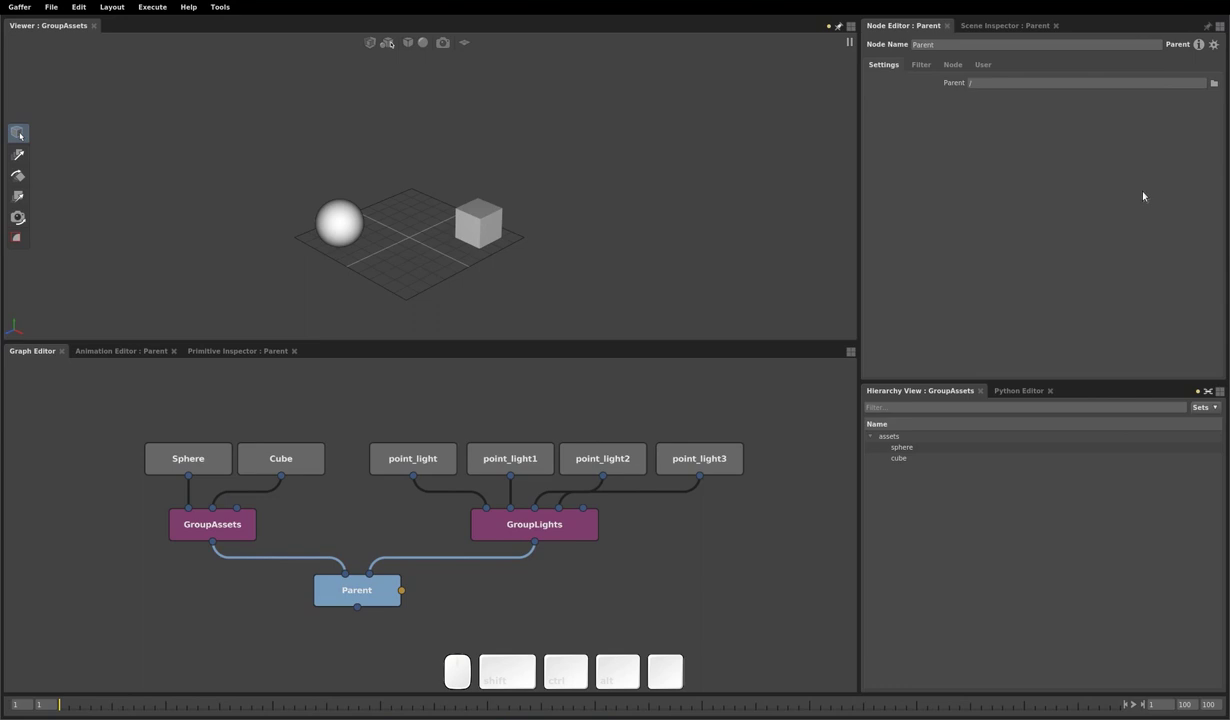
{"action": "left_click", "coordinate": [368, 598]}
{"action": "left_click_drag", "start_coordinate": [368, 598], "coordinate": [471, 209]}
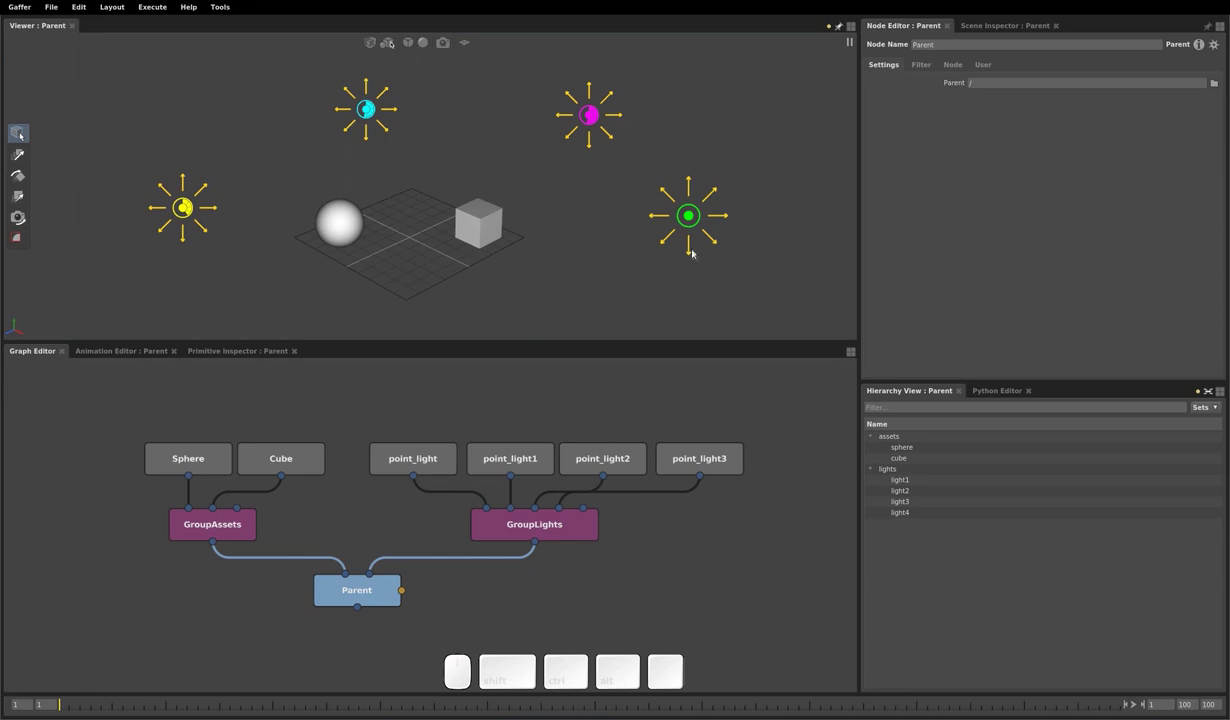
Box-select lights in the Viewer, switching between green light4 and magenta light2, ending on light2.
{"action": "left_click_drag", "start_coordinate": [766, 140], "coordinate": [626, 284]}
{"action": "left_click_drag", "start_coordinate": [635, 70], "coordinate": [499, 162]}
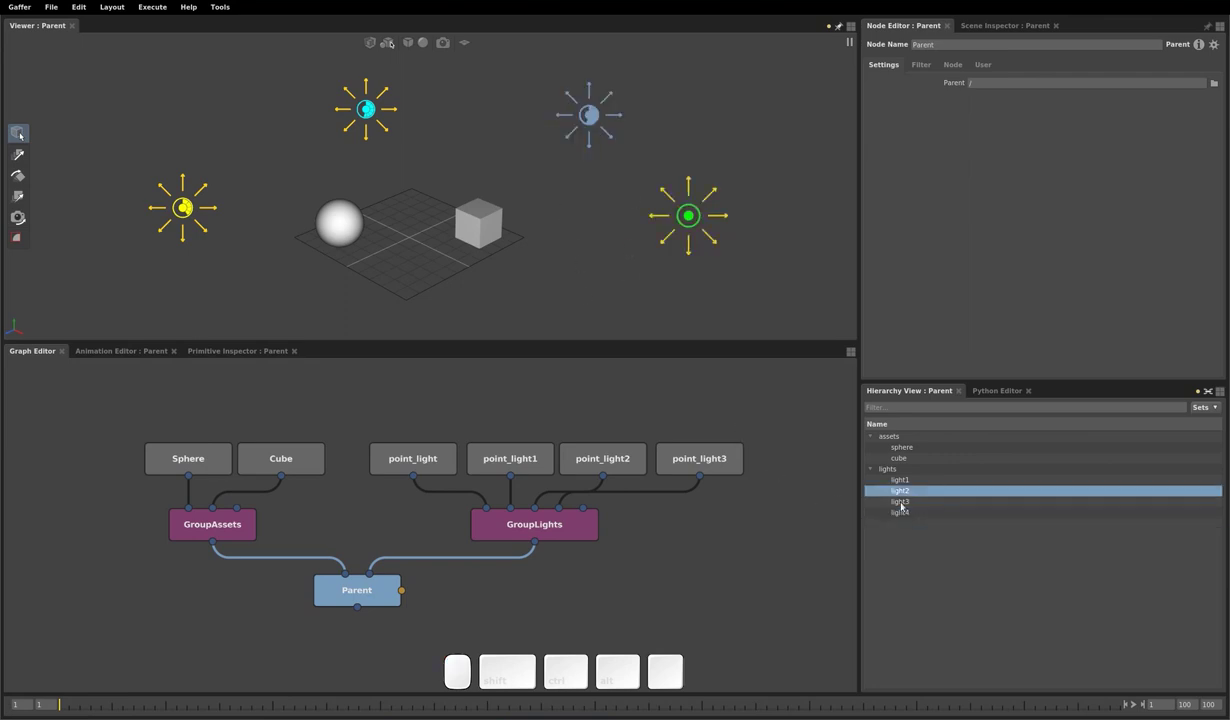
{"action": "left_click_drag", "start_coordinate": [770, 148], "coordinate": [600, 276]}
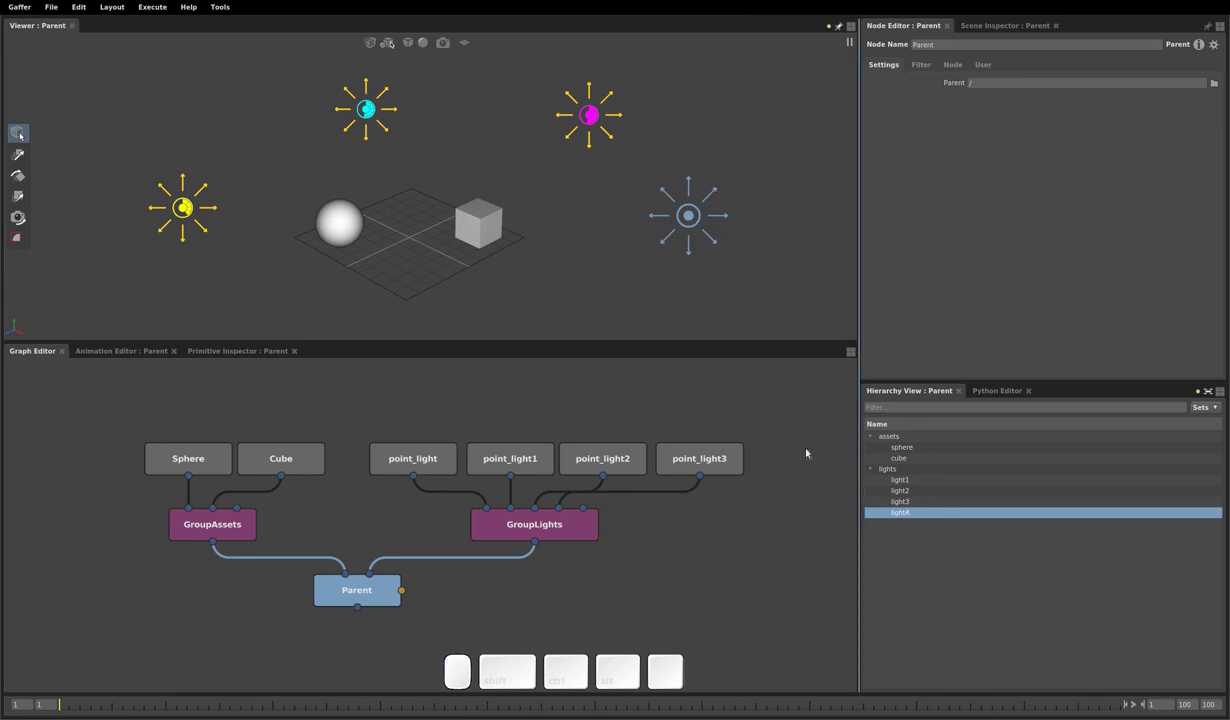
{"action": "left_click_drag", "start_coordinate": [677, 87], "coordinate": [552, 173]}
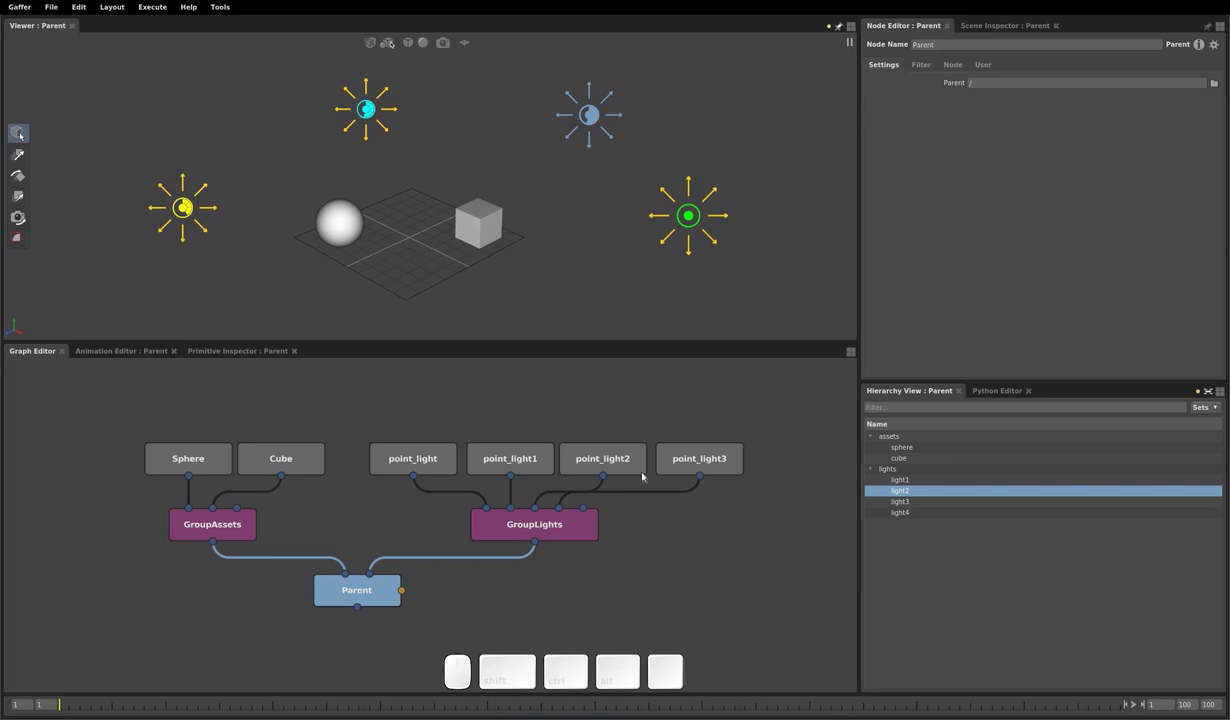
Select point_light through point_light3 in turn, then clear the node selection.
{"action": "left_click", "coordinate": [441, 462]}
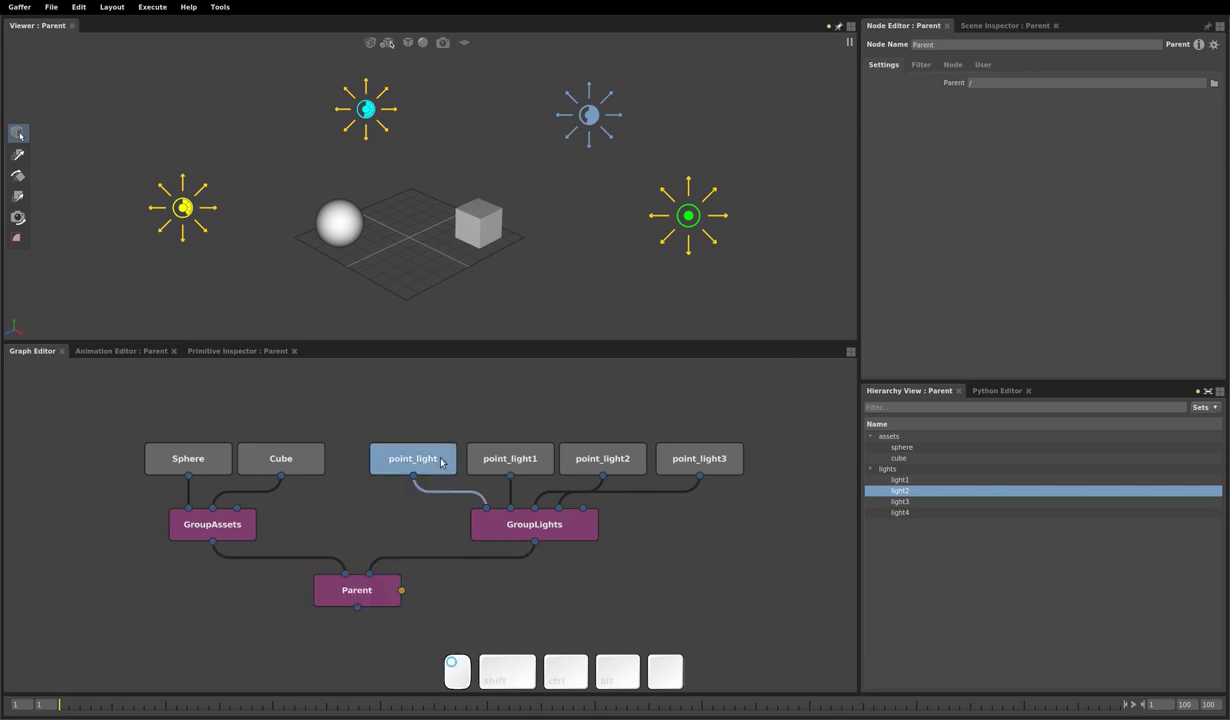
{"action": "left_click", "coordinate": [513, 456]}
{"action": "left_click", "coordinate": [600, 455]}
{"action": "left_click", "coordinate": [735, 462]}
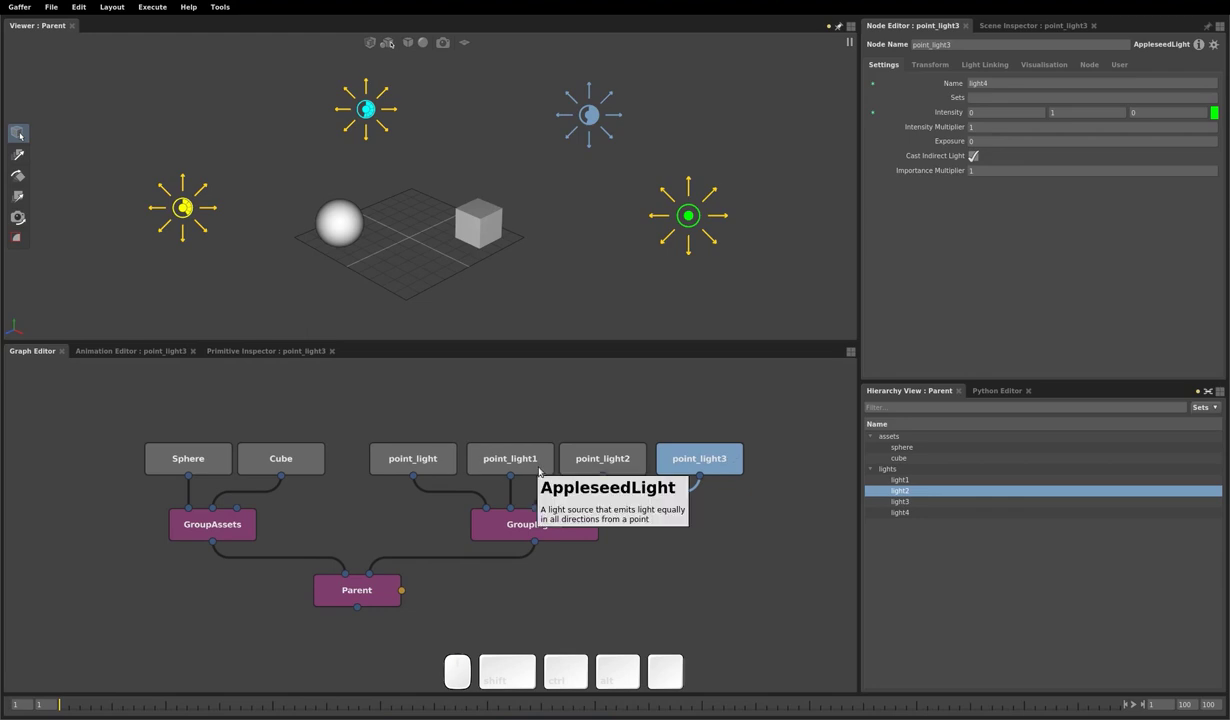
{"action": "left_click", "coordinate": [699, 381]}
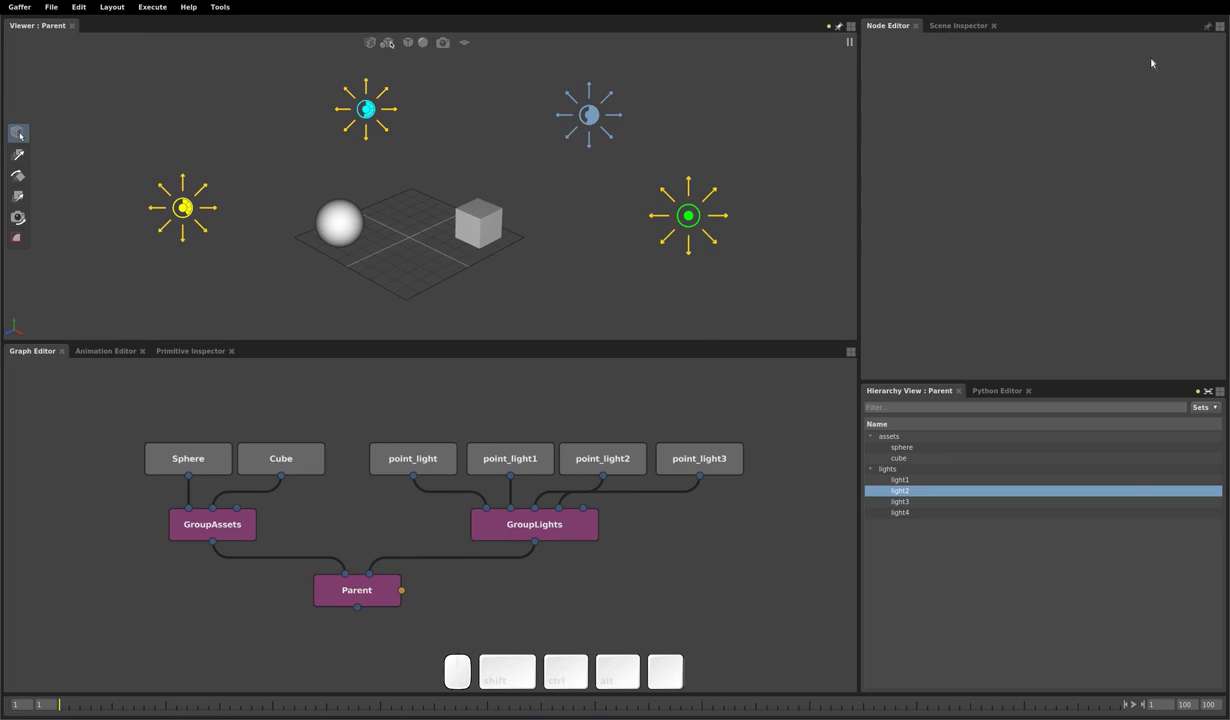
Set the Node Editor to Following Scene Selection > Viewer : Parent.
{"action": "left_click", "coordinate": [1206, 30]}
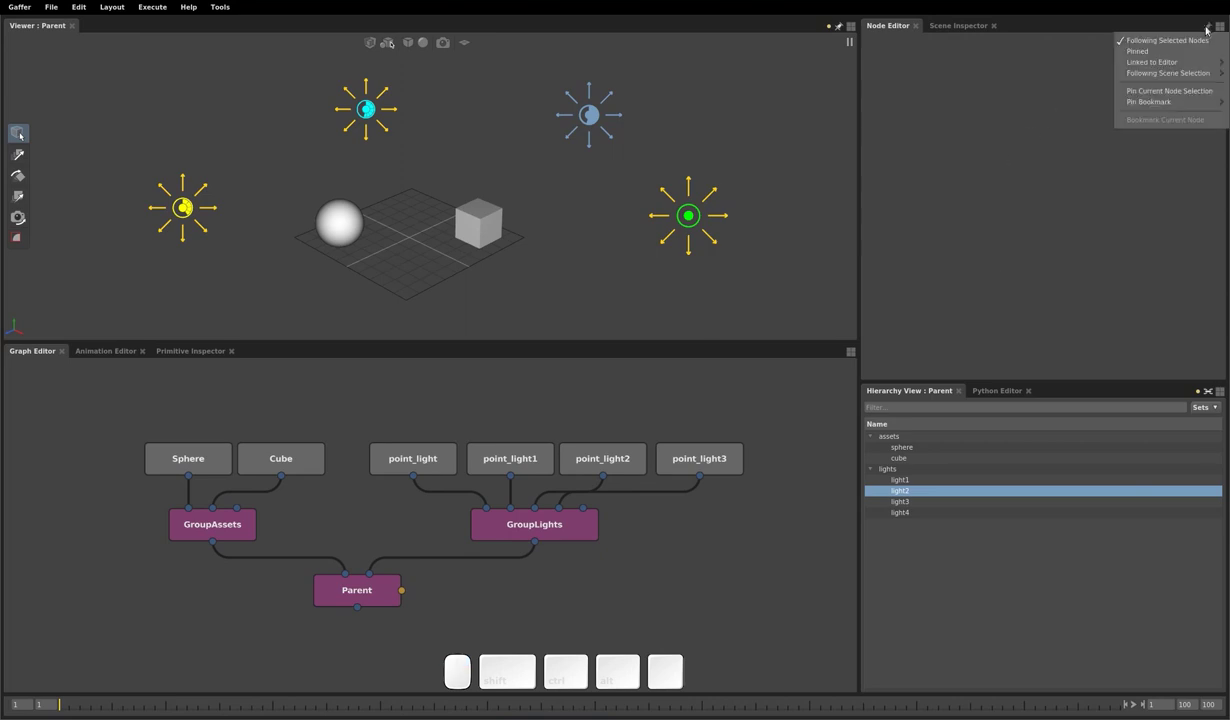
{"action": "mouse_move", "coordinate": [1194, 77]}
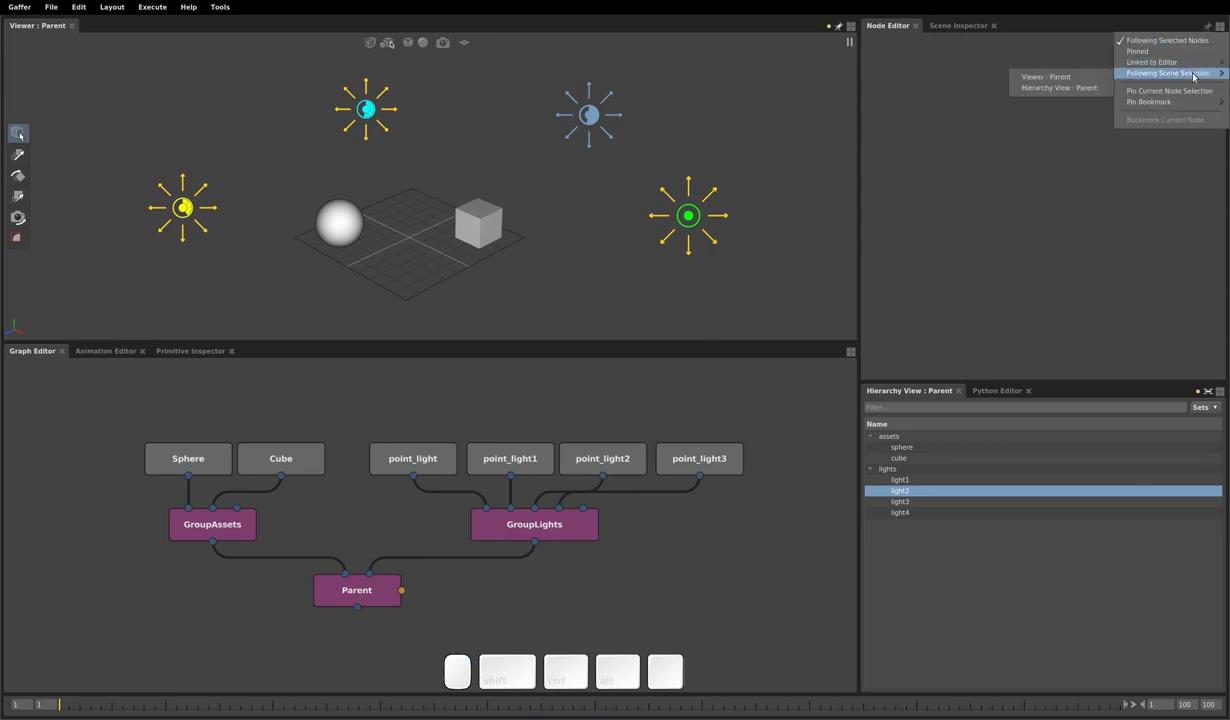
{"action": "left_click", "coordinate": [1093, 81]}
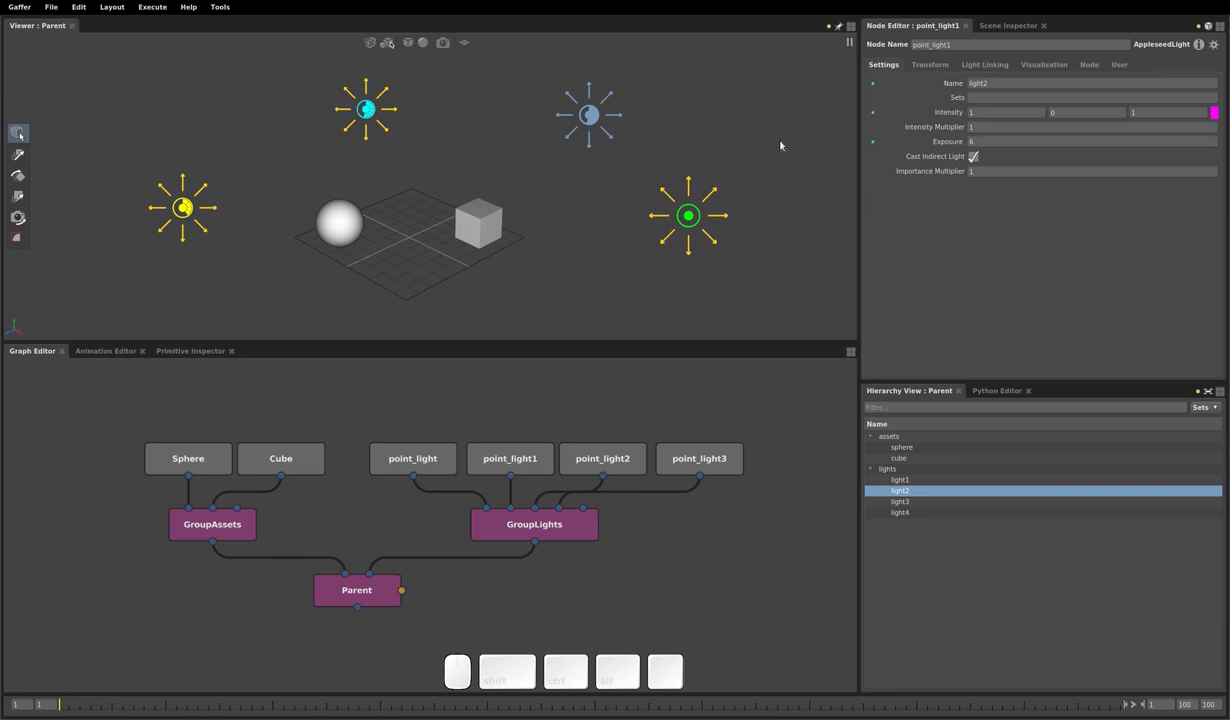
Set light4's exposure to 0.5, then select cyan light1 and nudge its exposure down 0.1.
{"action": "left_click_drag", "start_coordinate": [782, 142], "coordinate": [605, 288]}
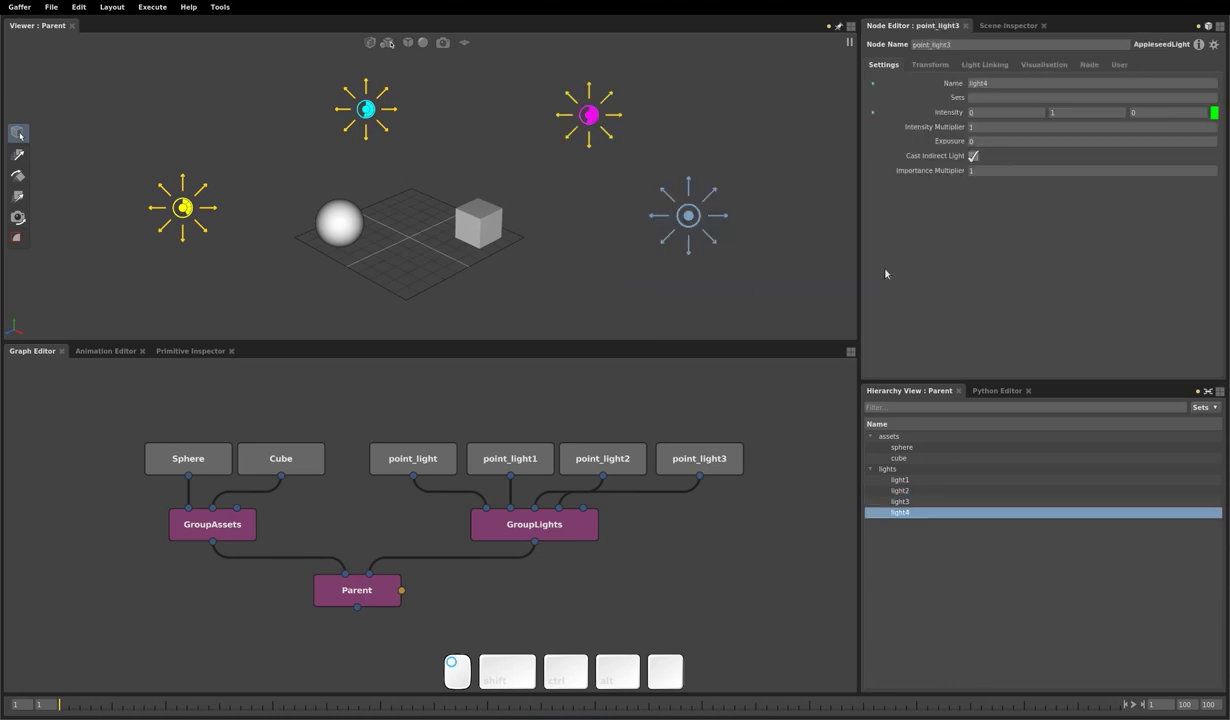
{"action": "left_click", "coordinate": [993, 145]}
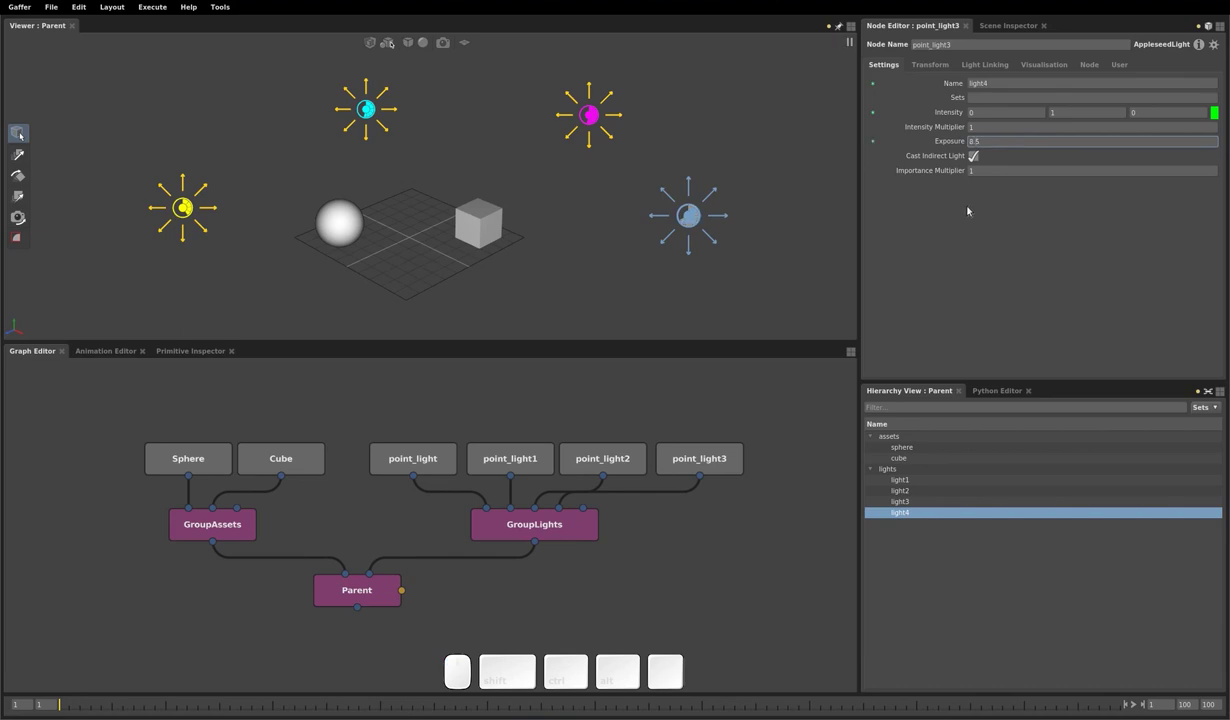
{"action": "left_click", "coordinate": [436, 101]}
{"action": "left_click", "coordinate": [298, 152]}
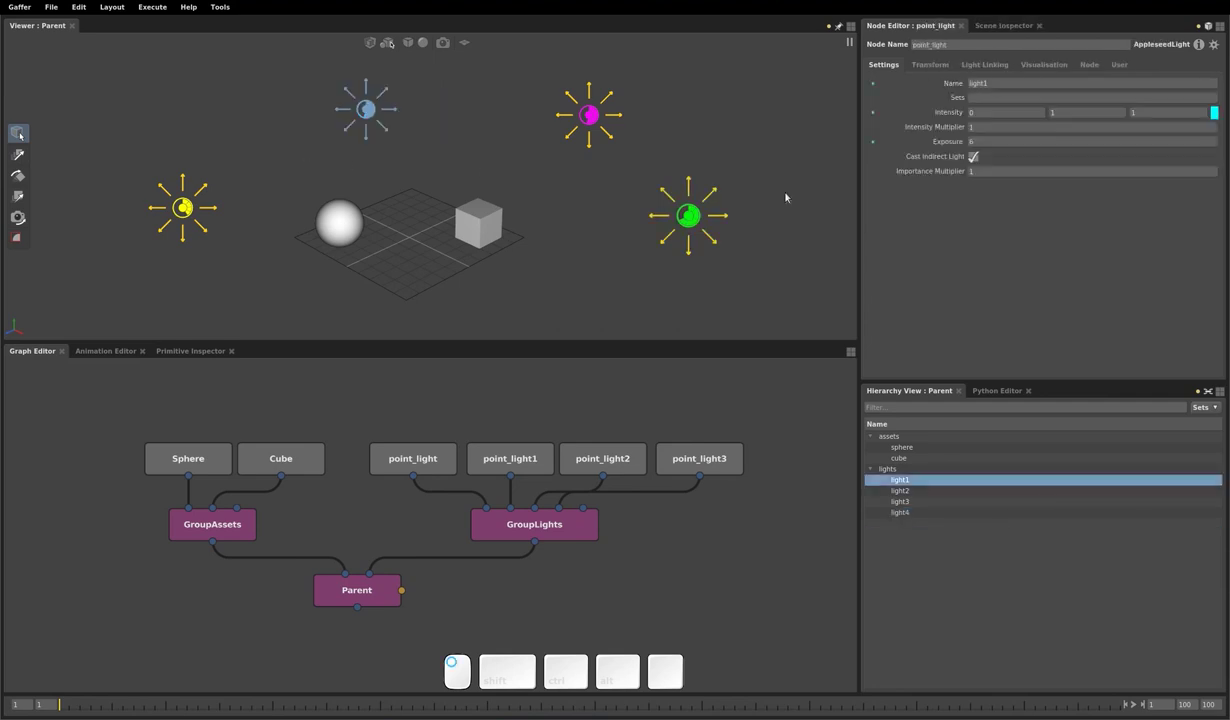
{"action": "left_click", "coordinate": [994, 141]}
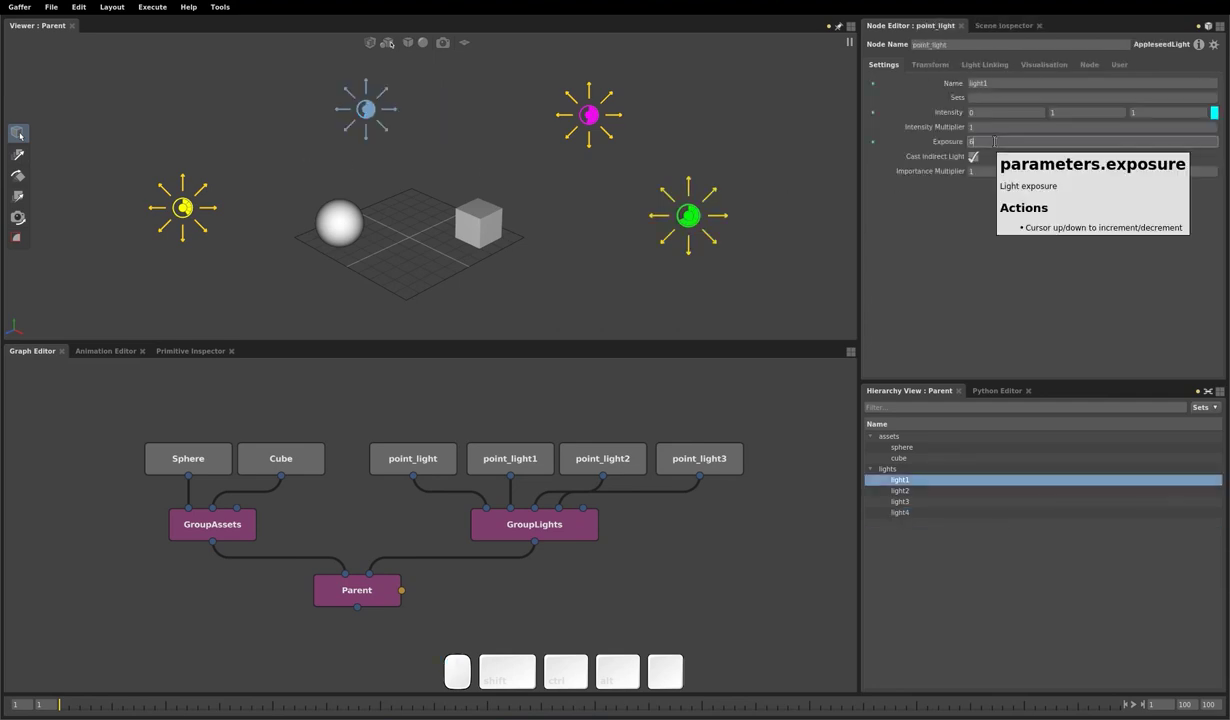
{"action": "key", "text": "Down"}
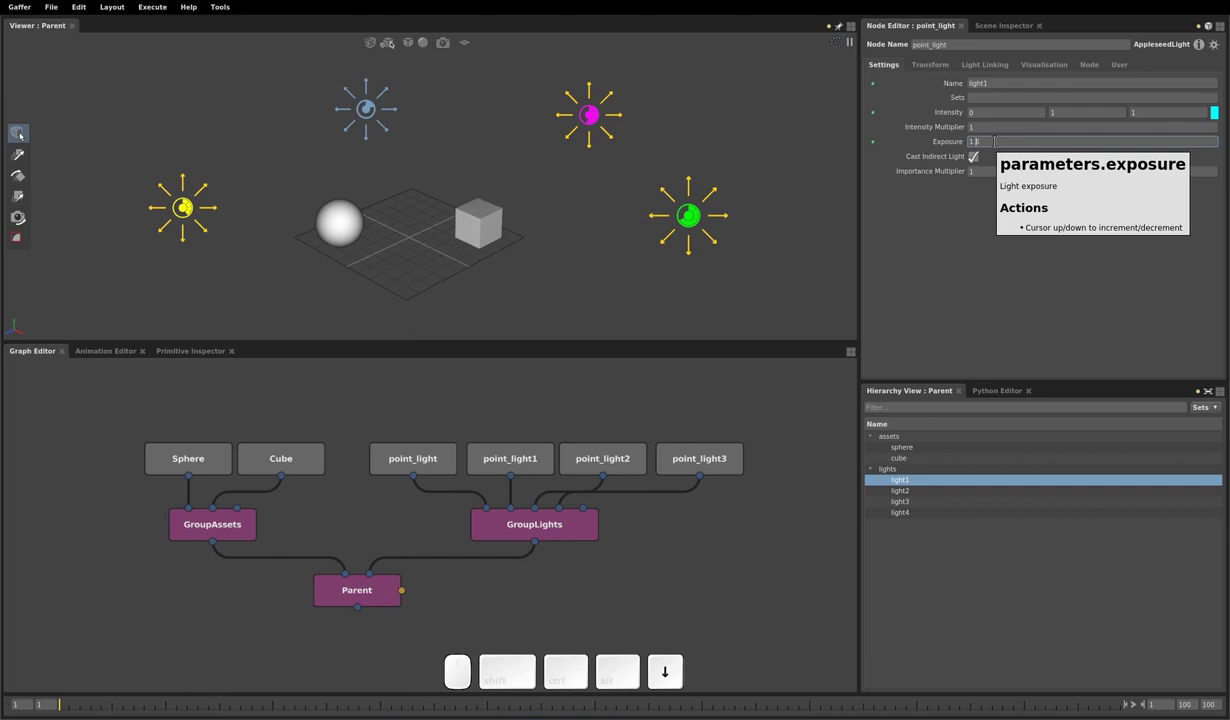